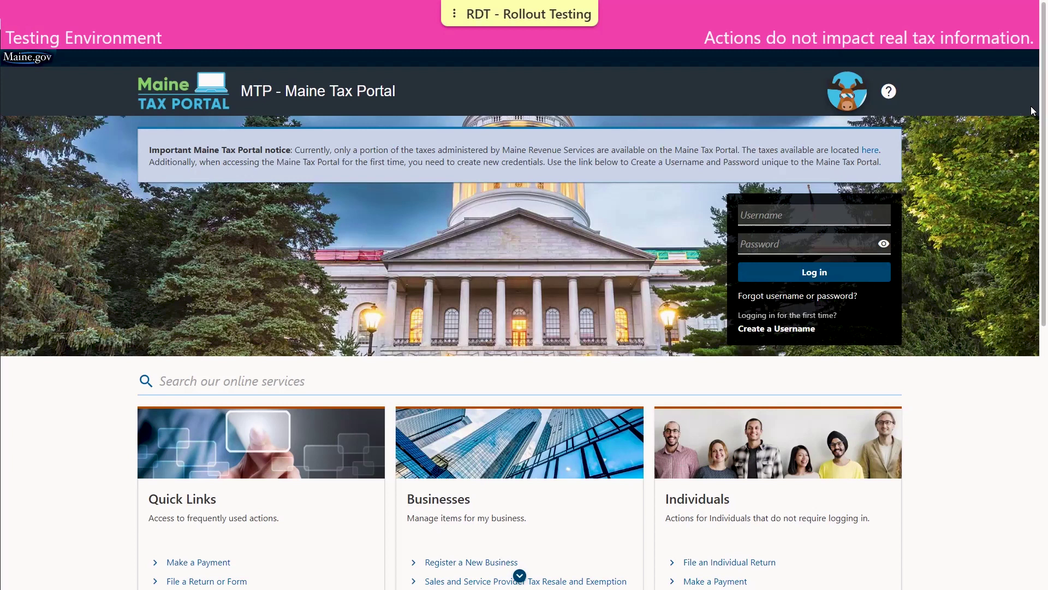
# Step: Start a new Pact Act Report from the File a Return or Form list
pyautogui.scroll(-1, 1033, 115)
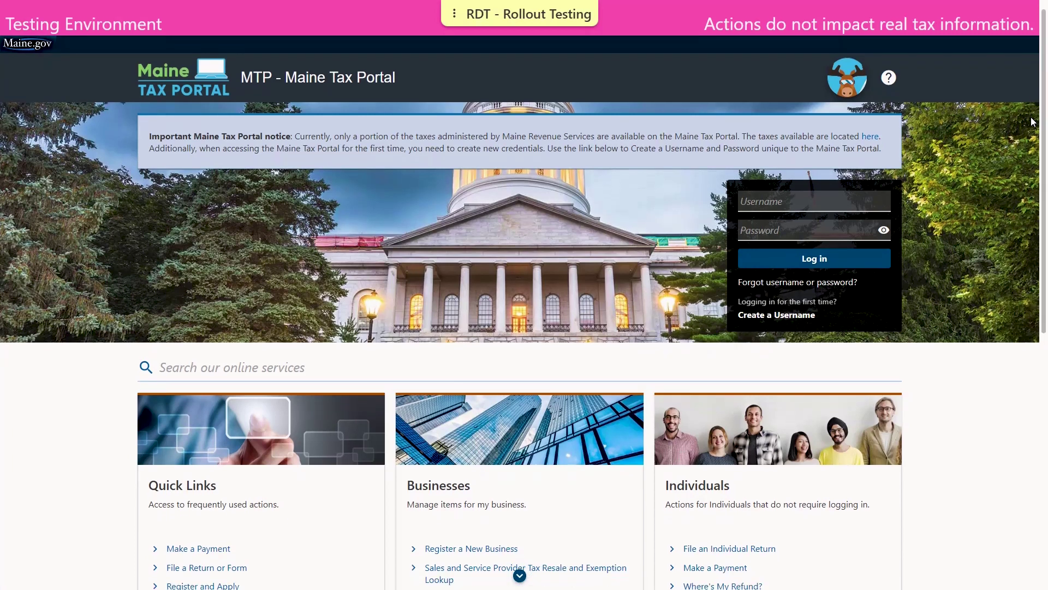
pyautogui.scroll(-2, 1033, 127)
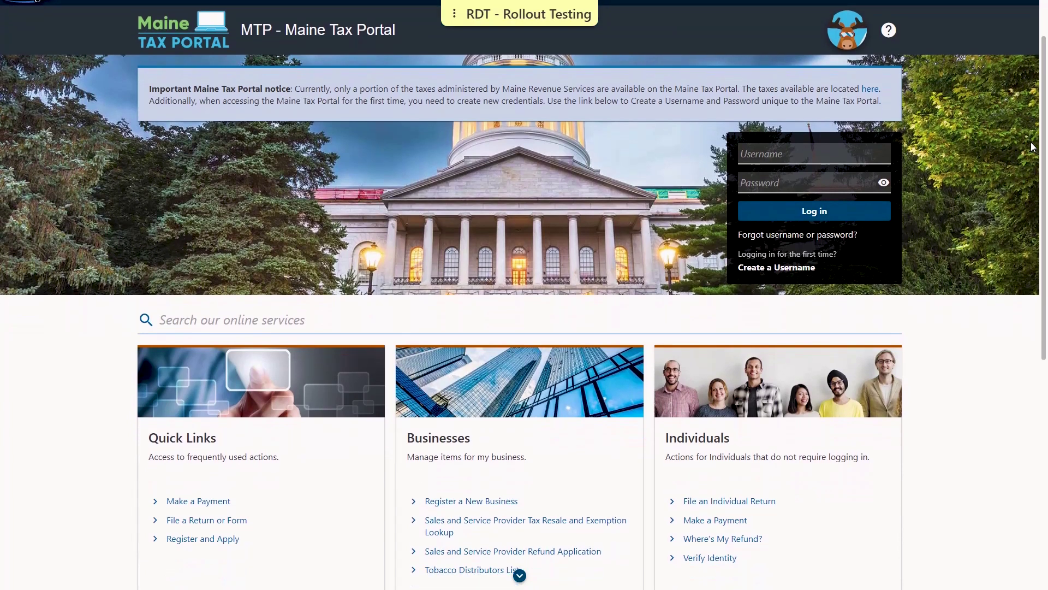
pyautogui.scroll(-2, 1031, 157)
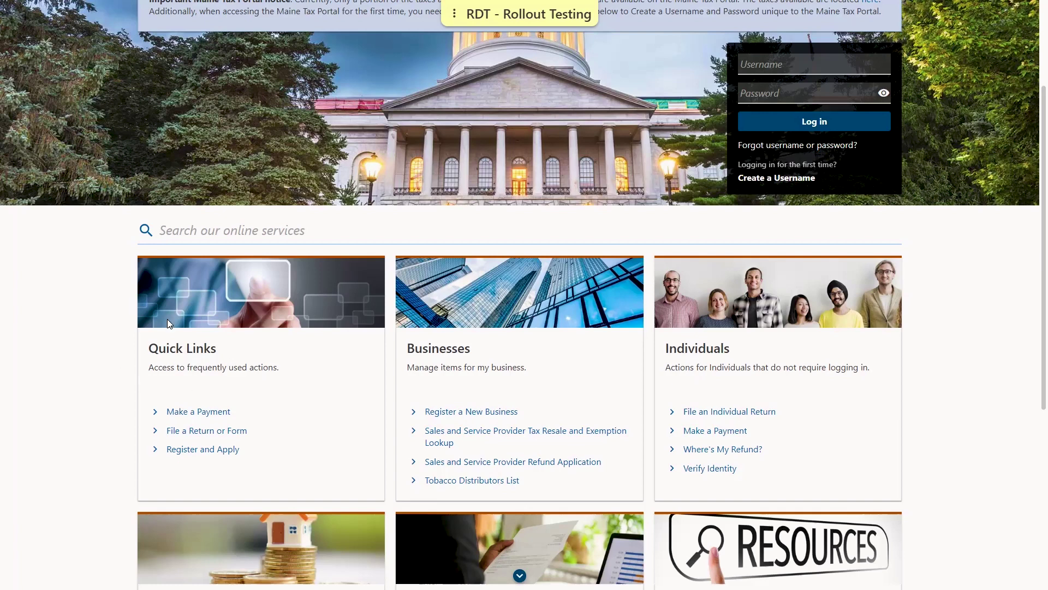
pyautogui.click(229, 431)
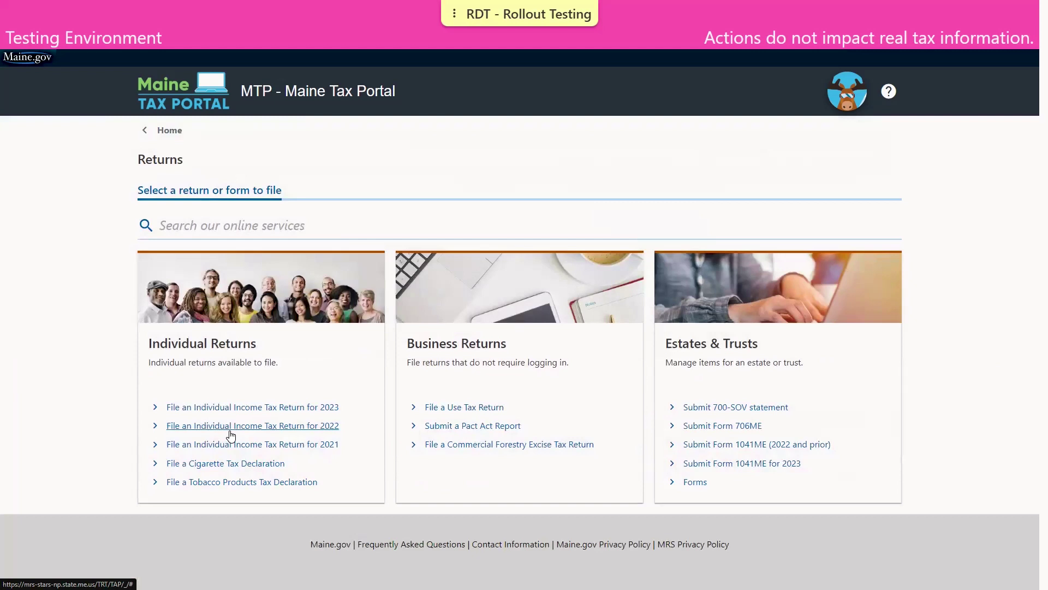
pyautogui.click(462, 430)
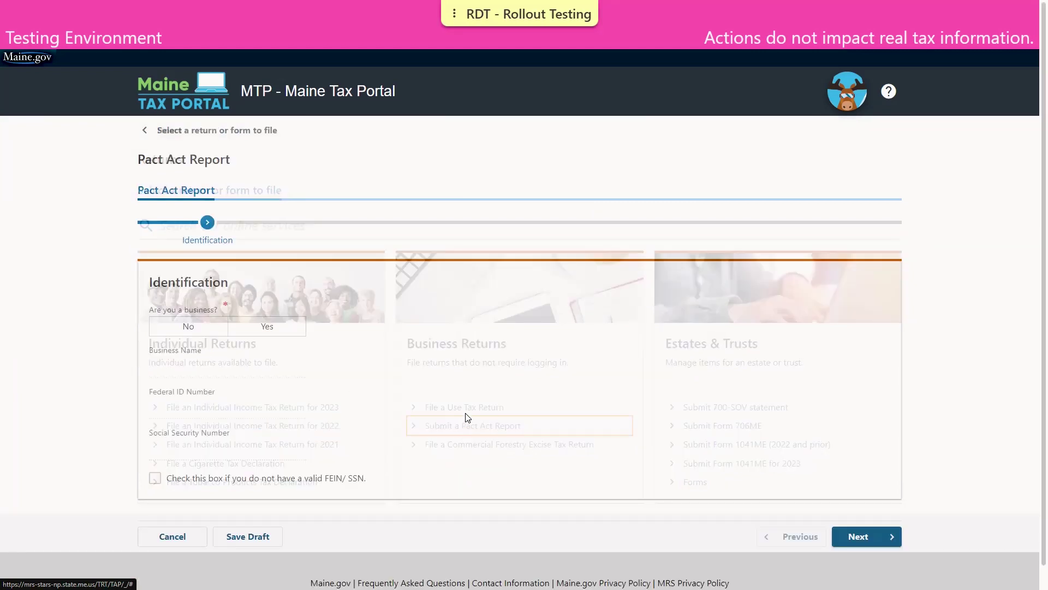
# Step: Identify the filer as DEMO BUSINESS with its Federal ID Number and continue
pyautogui.click(210, 333)
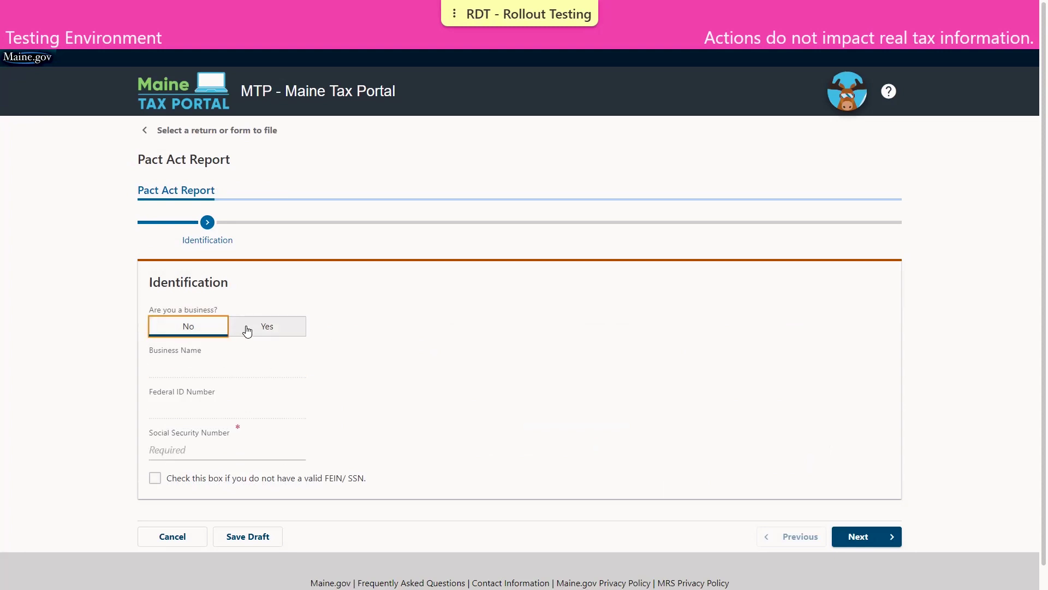
pyautogui.press('Right')
pyautogui.click(222, 368)
pyautogui.write('DEMO')
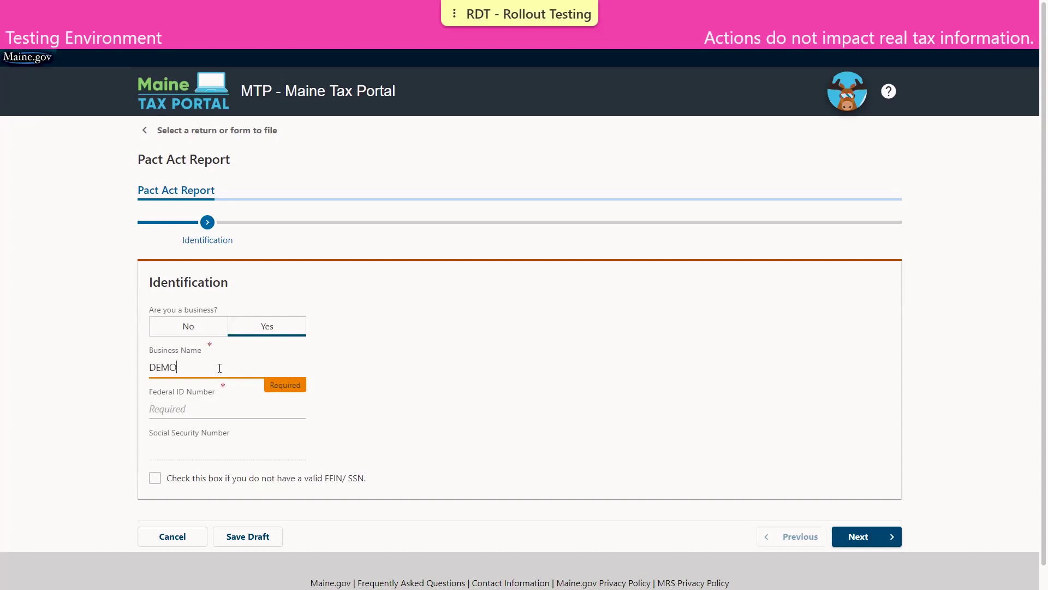
pyautogui.write(' BUSINESS')
pyautogui.press('Tab')
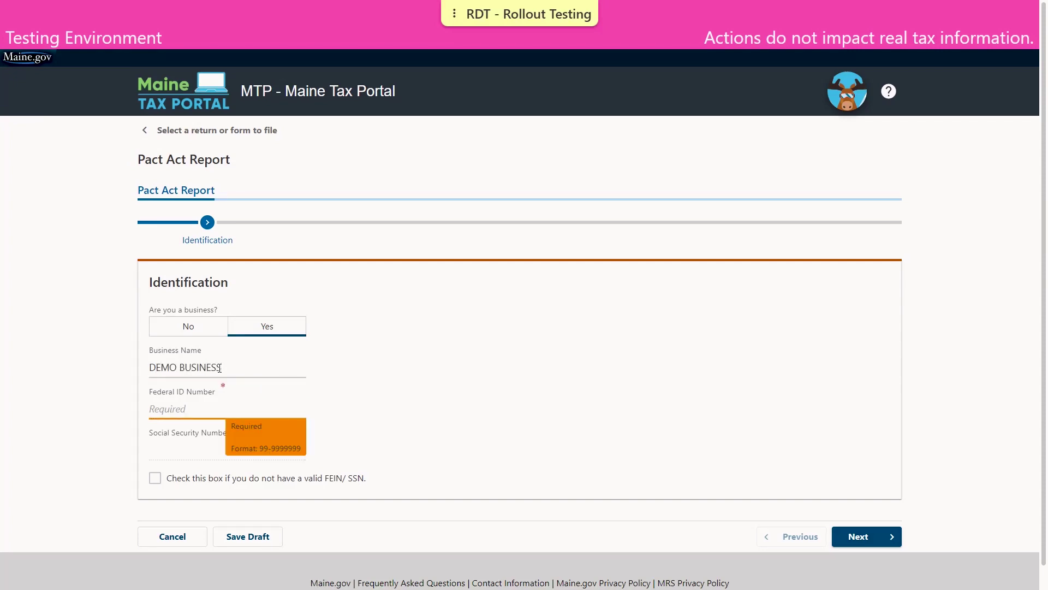
pyautogui.write('25-2525252')
pyautogui.click(881, 536)
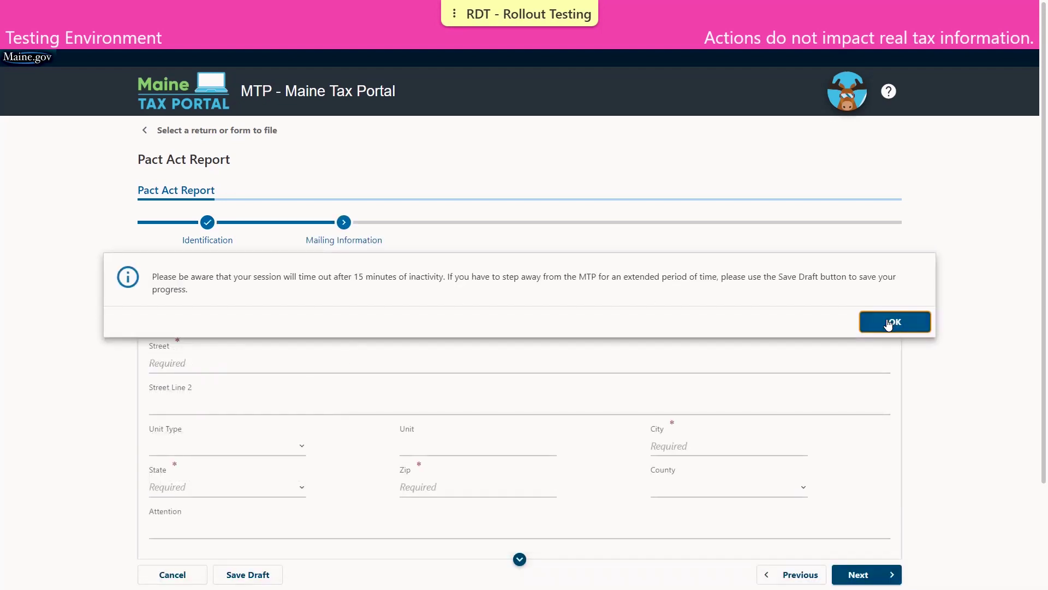
# Step: Dismiss the timeout notice and enter the business street address and city
pyautogui.click(889, 323)
pyautogui.click(171, 362)
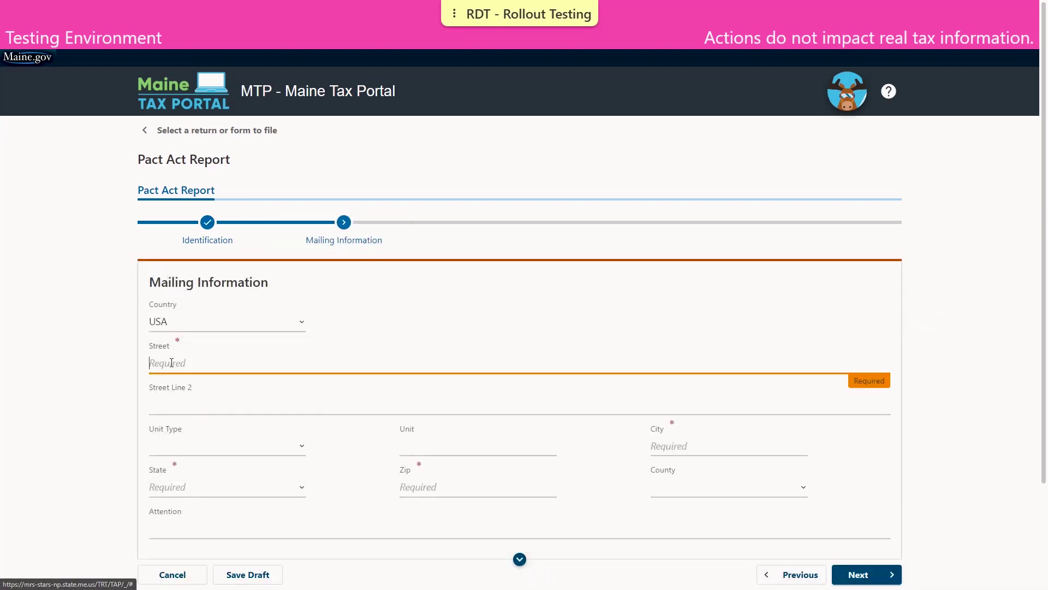
pyautogui.write('51 COMM')
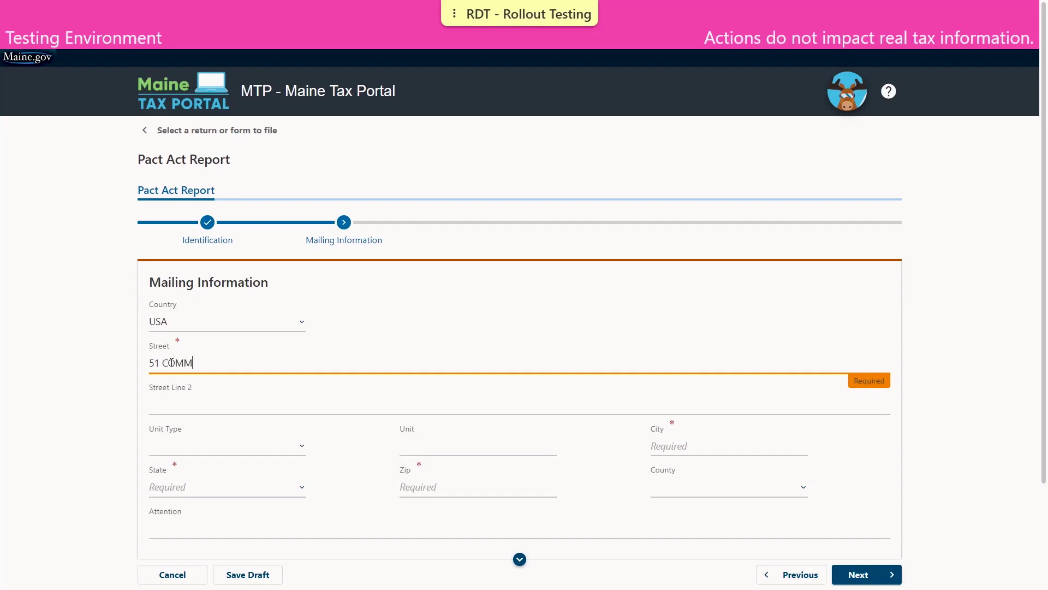
pyautogui.write('ERCE DR')
pyautogui.press('Tab')
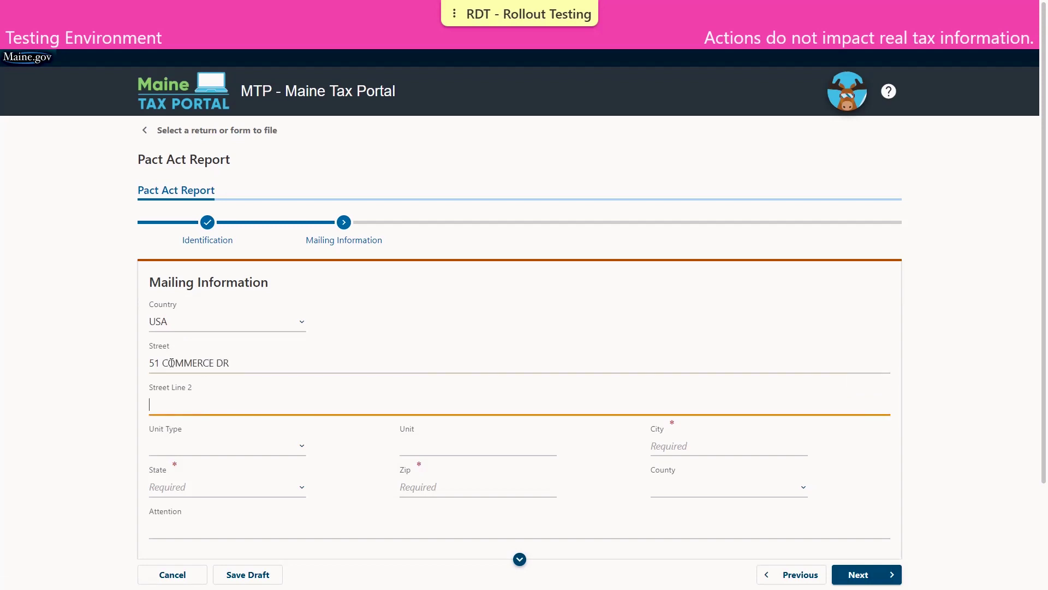
pyautogui.press('Tab')
pyautogui.press('Tab')
pyautogui.press('Tab')
pyautogui.write('AUGU')
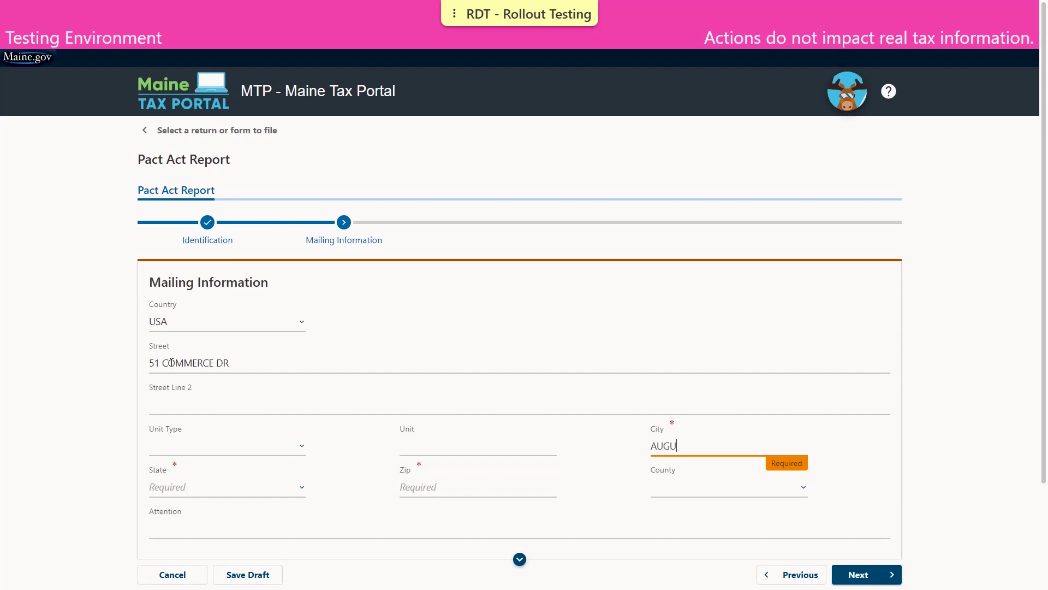
pyautogui.write('STA')
# Step: Set the state to Maine, enter the zip code, and have USPS verify the address
pyautogui.press('Tab')
pyautogui.press('m')
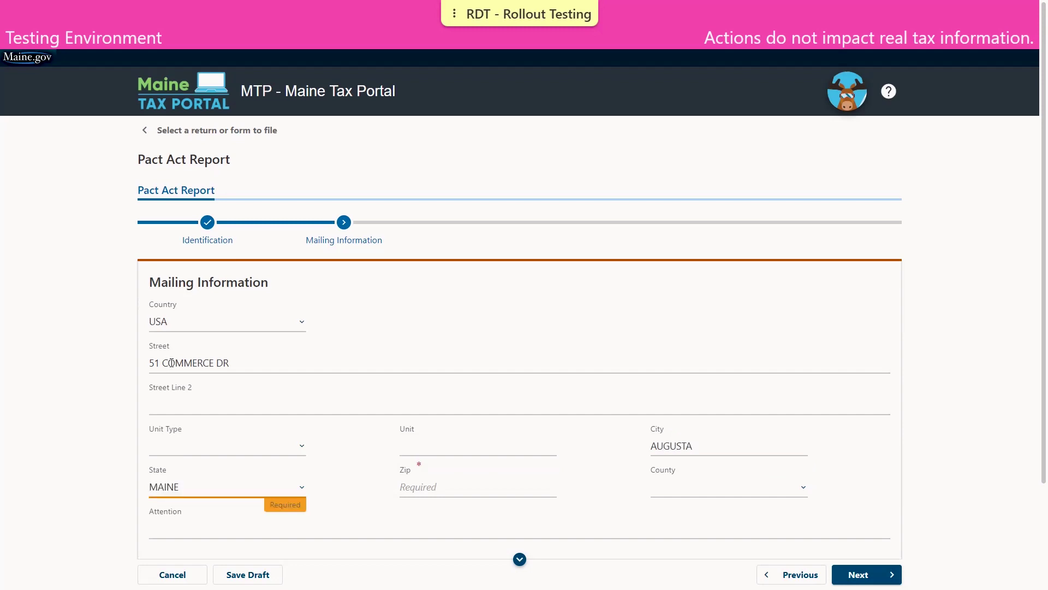
pyautogui.press('Tab')
pyautogui.write('04')
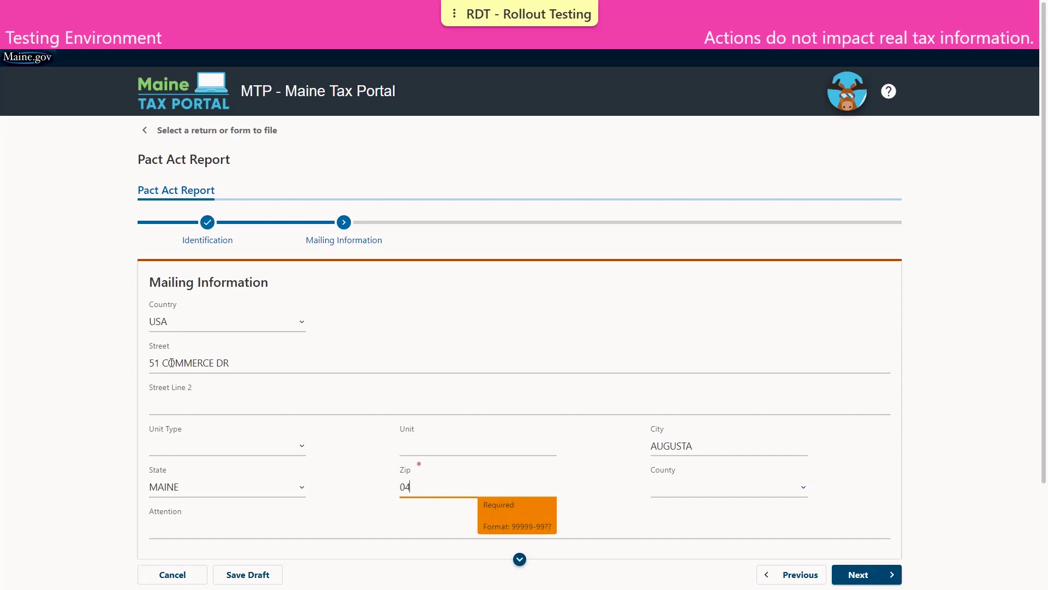
pyautogui.write('330-0000')
pyautogui.press('Tab')
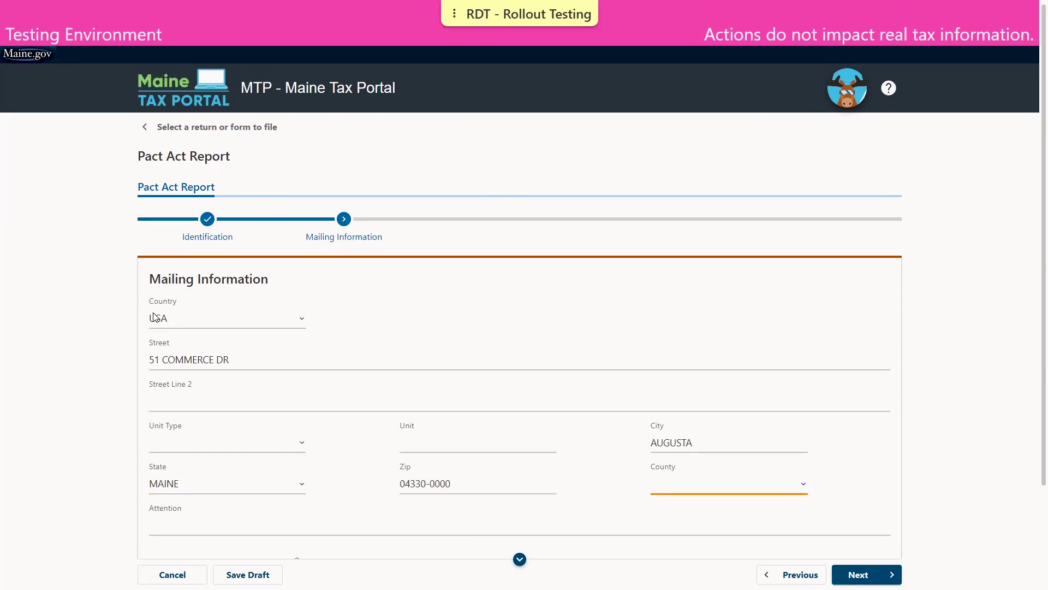
pyautogui.scroll(-3, 246, 452)
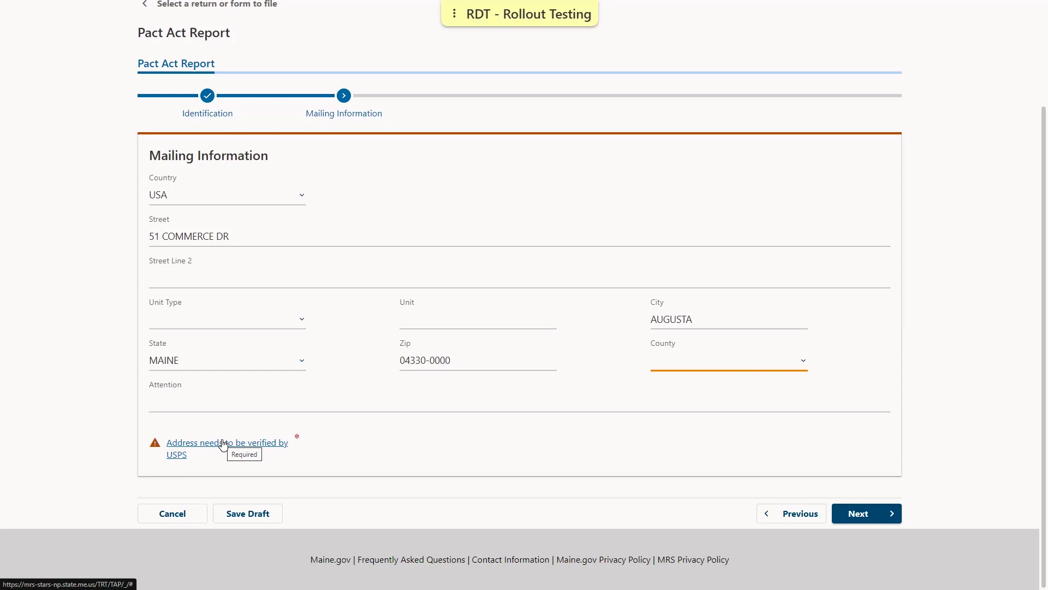
pyautogui.click(223, 442)
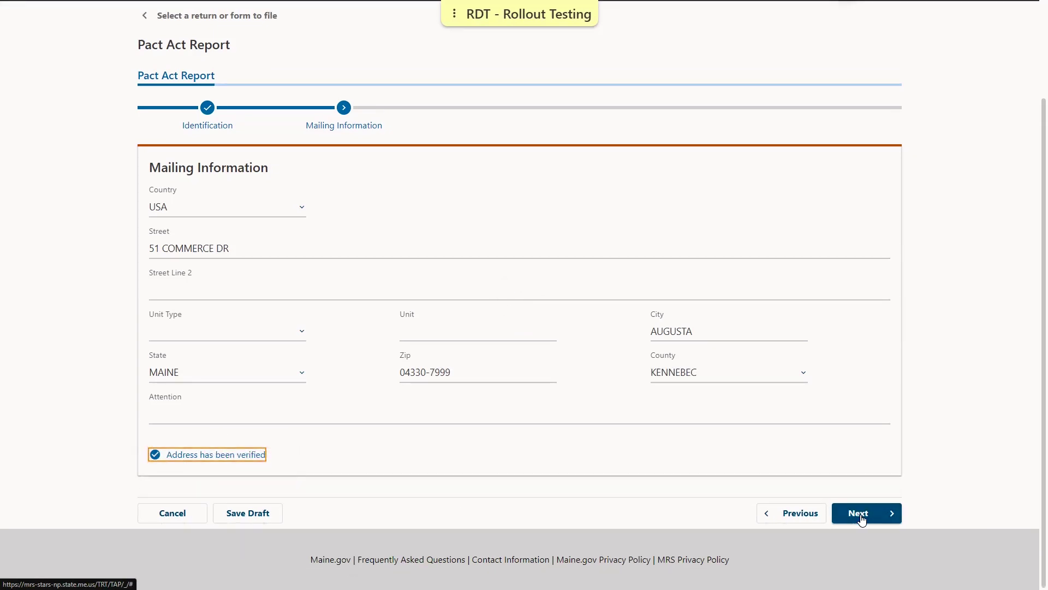
# Step: Attach Other Demo Attachment.pdf with the description 'uploading document as required'
pyautogui.click(860, 513)
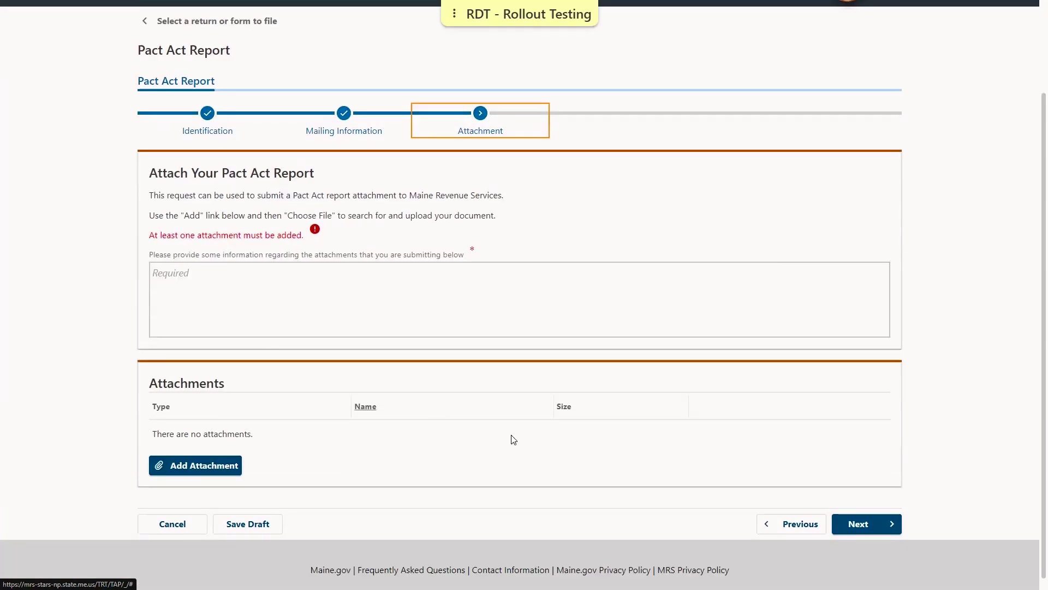
pyautogui.click(207, 467)
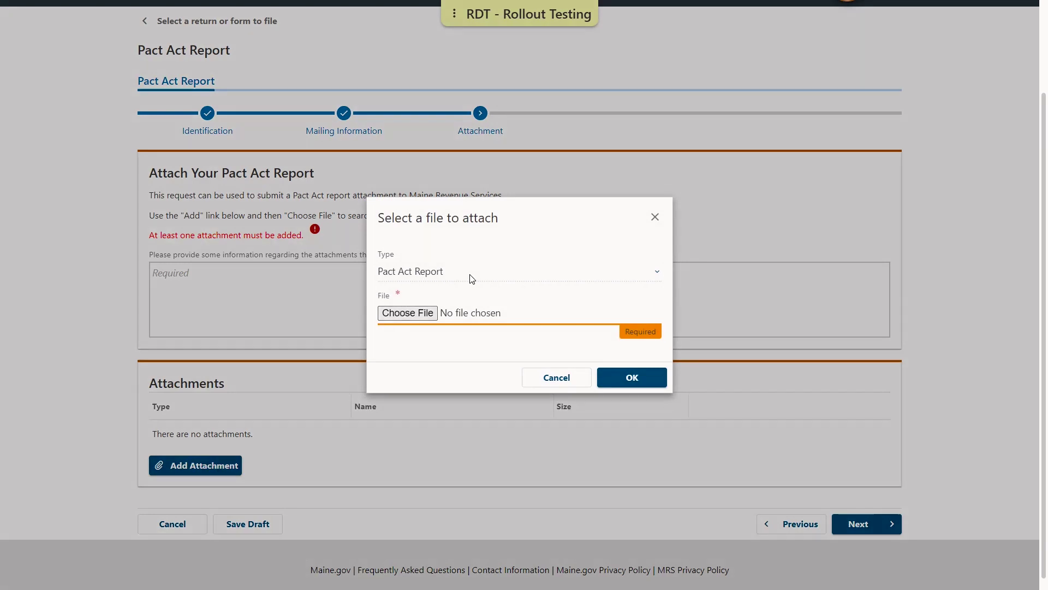
pyautogui.click(422, 319)
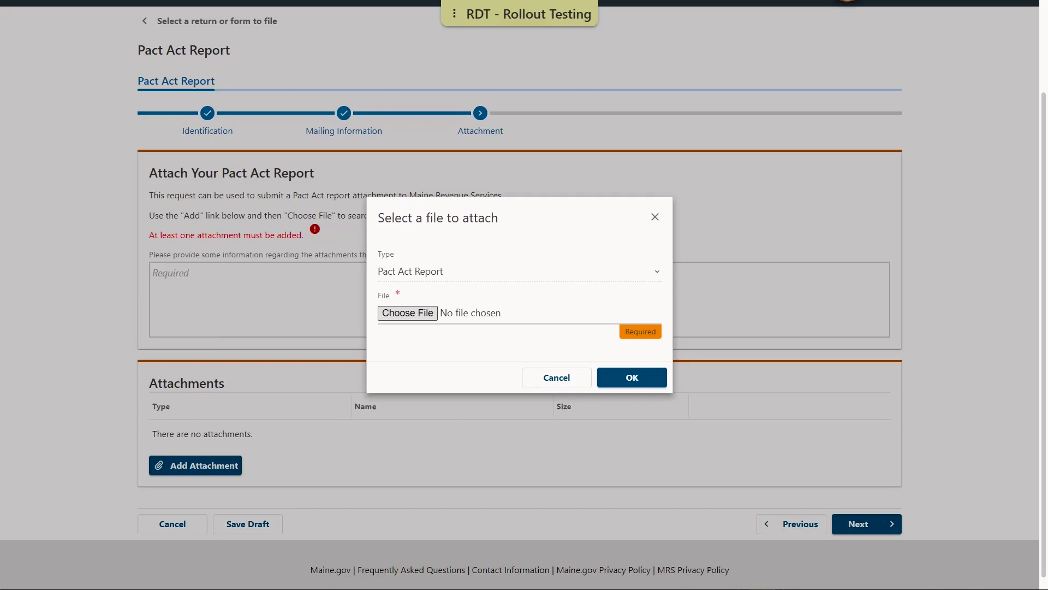
pyautogui.click(642, 376)
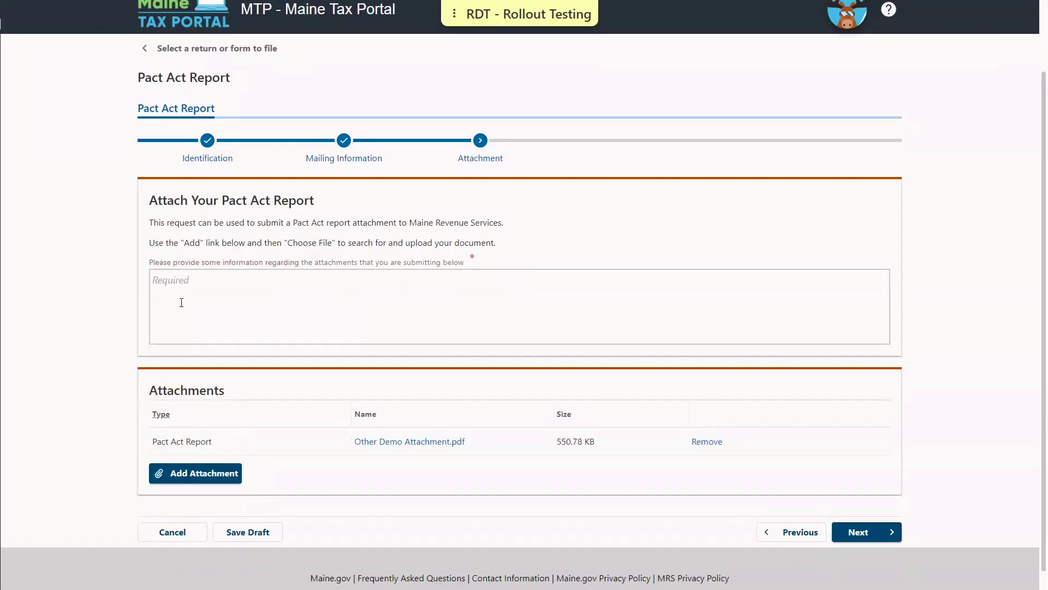
pyautogui.click(177, 285)
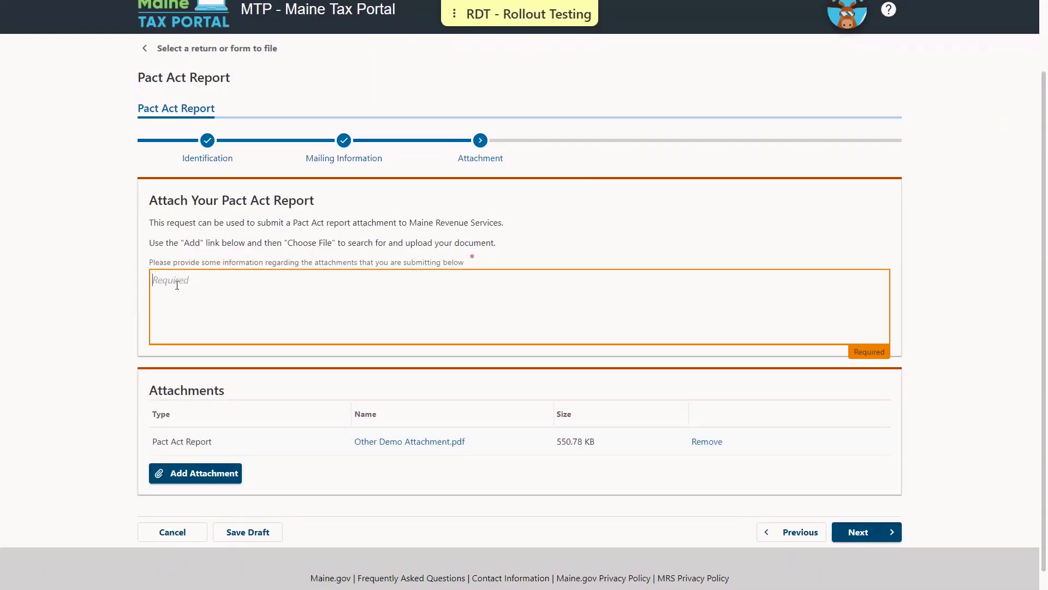
pyautogui.write('uploading document as required')
# Step: Check the perjury declaration, enter the filer's full name in both name fields, and submit
pyautogui.click(868, 532)
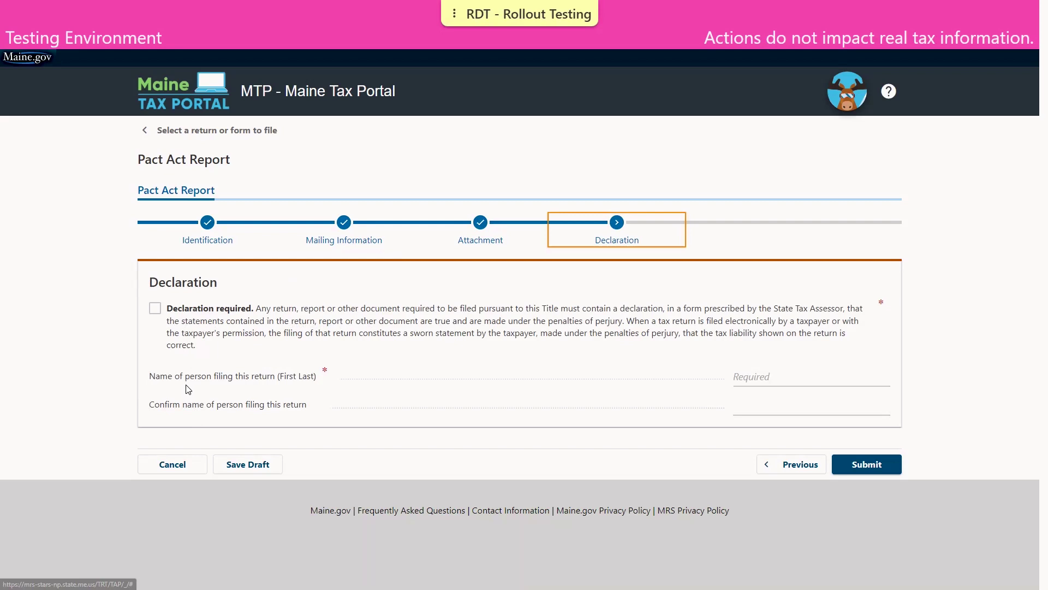
pyautogui.click(155, 311)
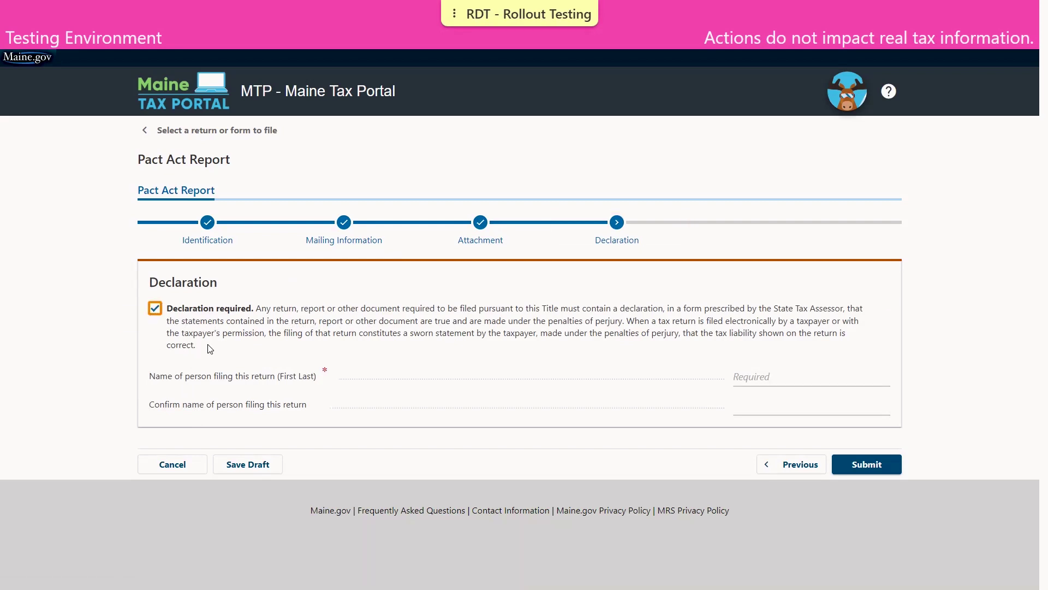
pyautogui.click(745, 381)
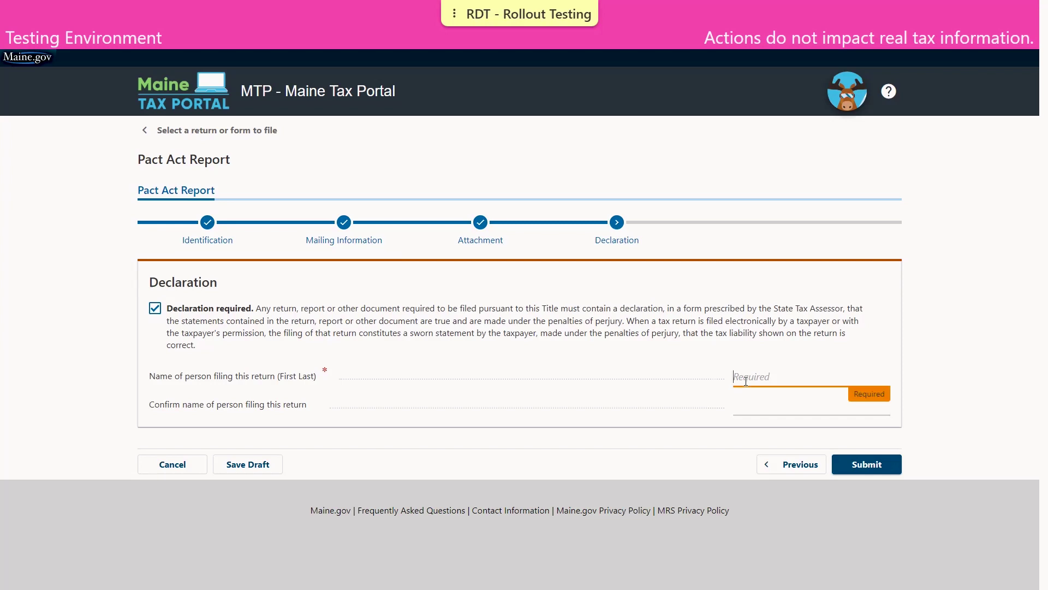
pyautogui.write('JOHN TAXPAYER')
pyautogui.press('Tab')
pyautogui.write('JOHN TAXPA')
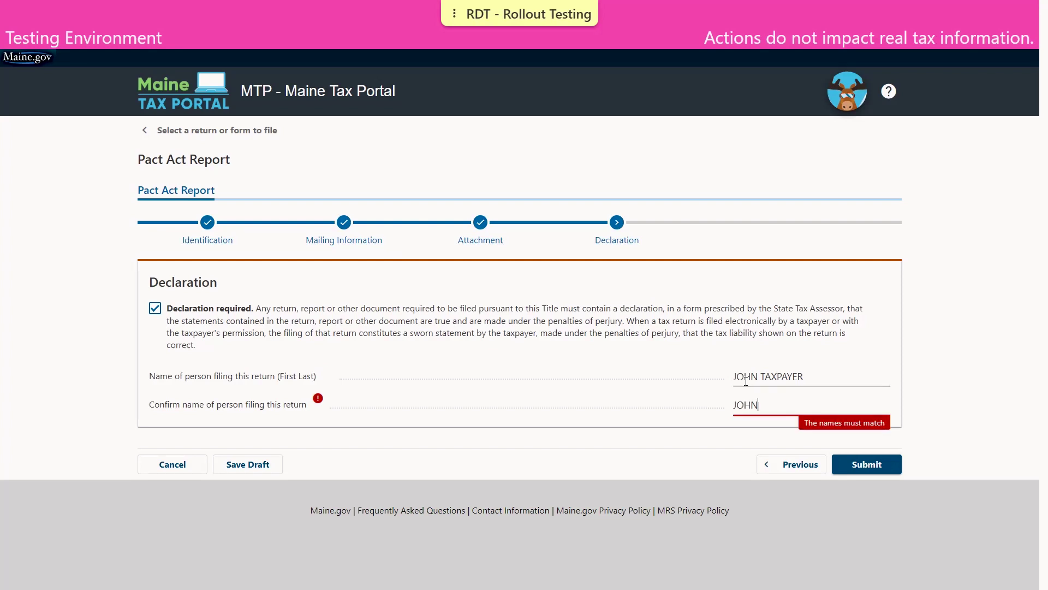
pyautogui.write('YER')
pyautogui.click(867, 464)
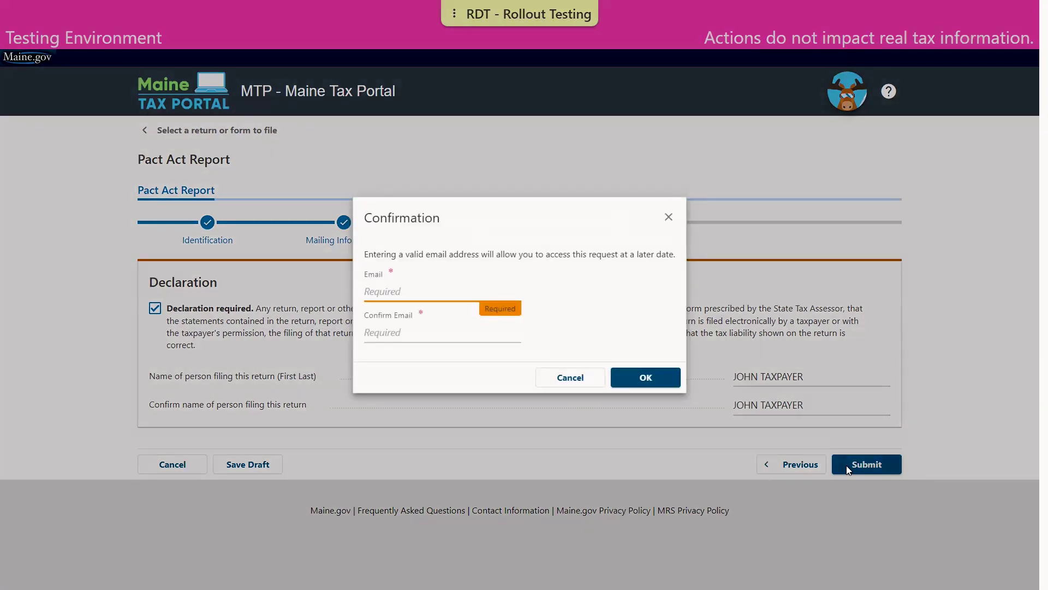
# Step: Enter the contact e-mail in Email and Confirm Email, then confirm the submission
pyautogui.press('Tab')
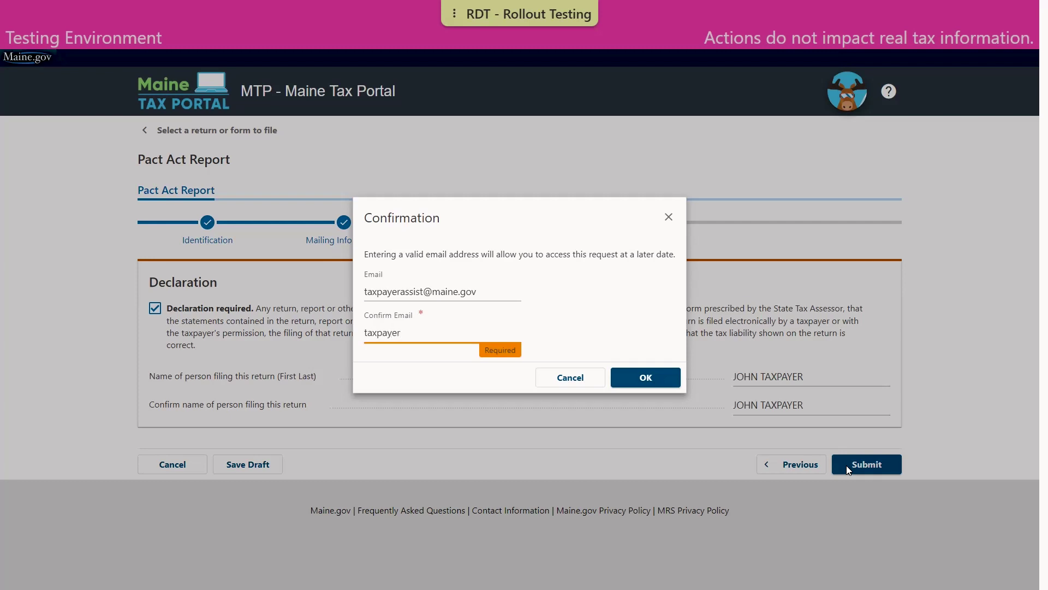
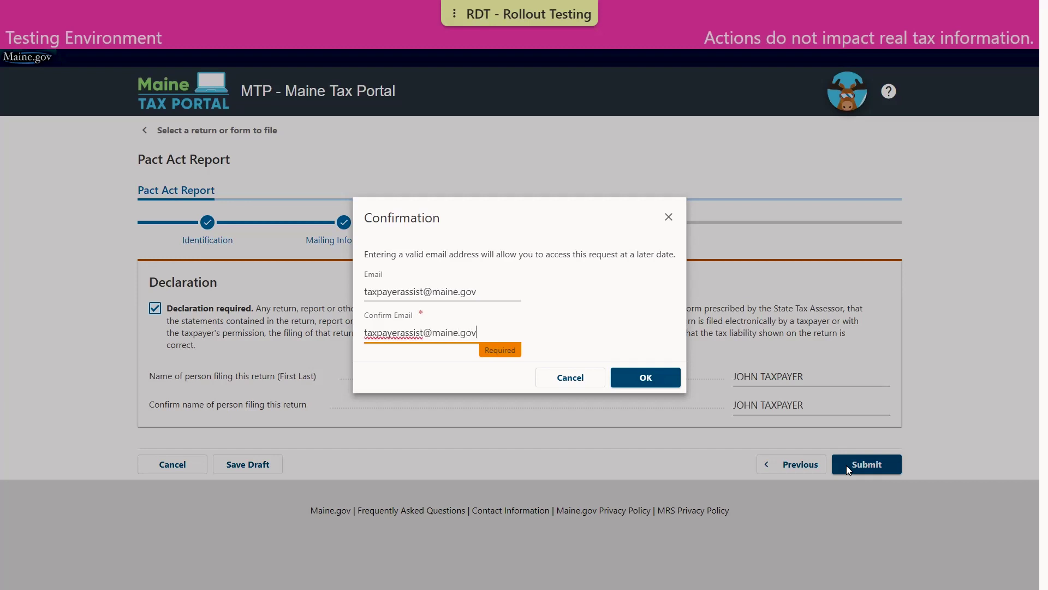
pyautogui.click(645, 376)
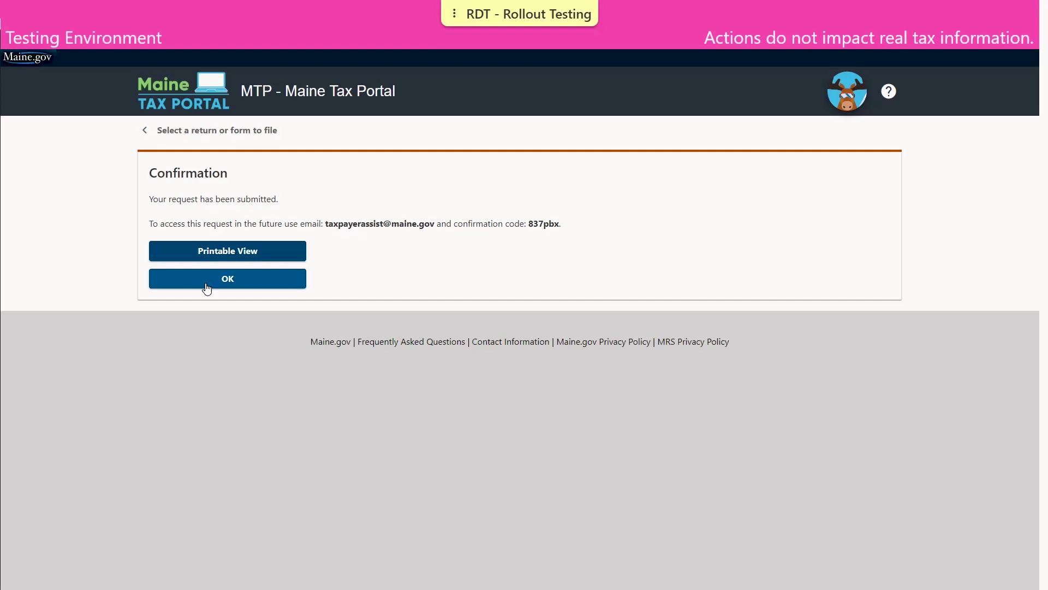
# Step: Dismiss the submission confirmation to return to the account Summary page
pyautogui.click(207, 288)
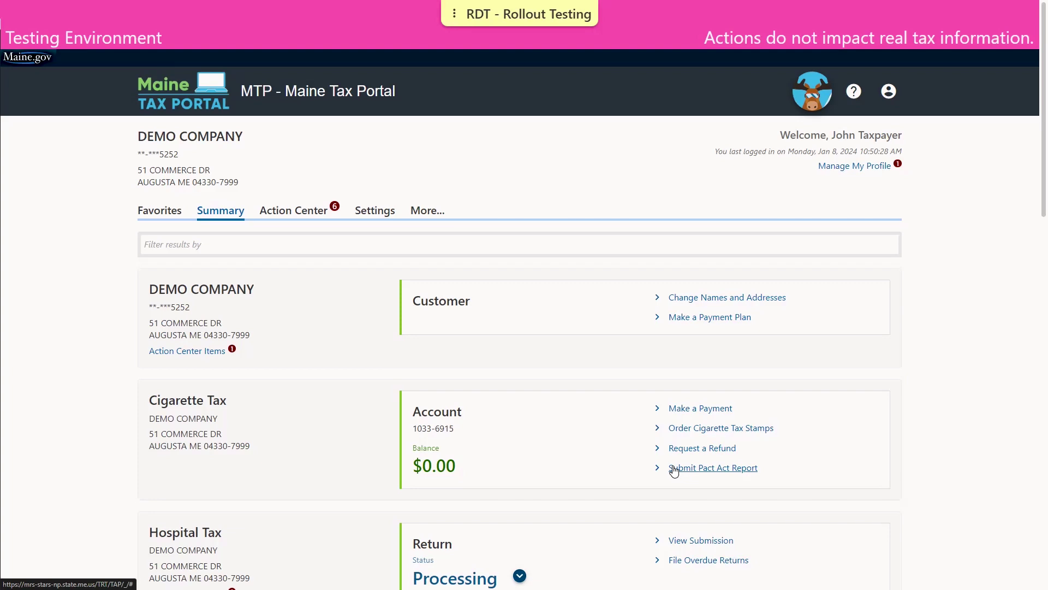
# Step: Open a new Pact Act Report from the Tobacco Products Tax account's Submit link
pyautogui.scroll(-1, 675, 470)
pyautogui.scroll(-15, 675, 470)
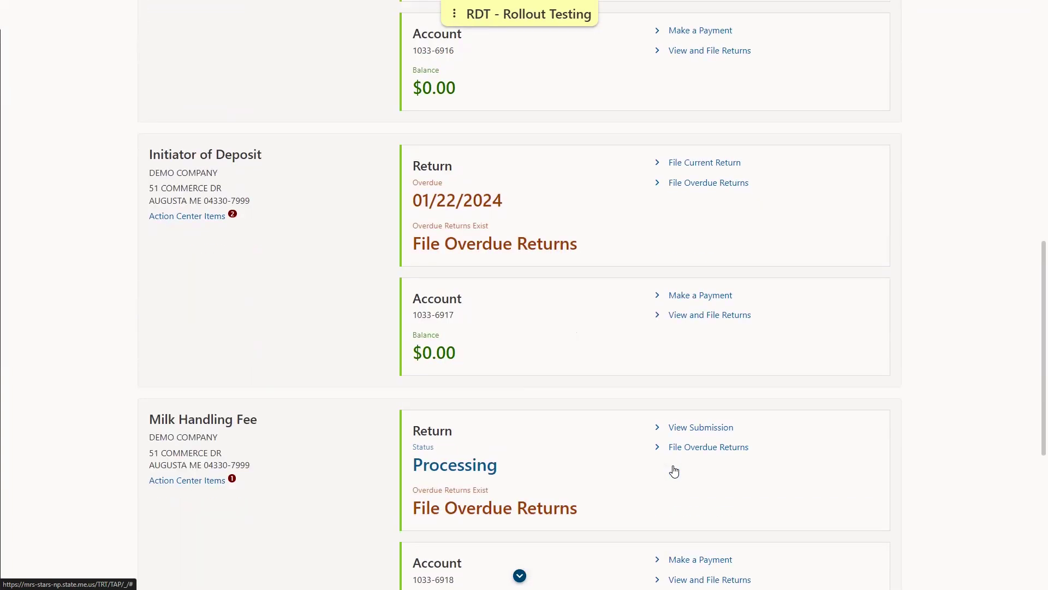
pyautogui.scroll(-3, 674, 470)
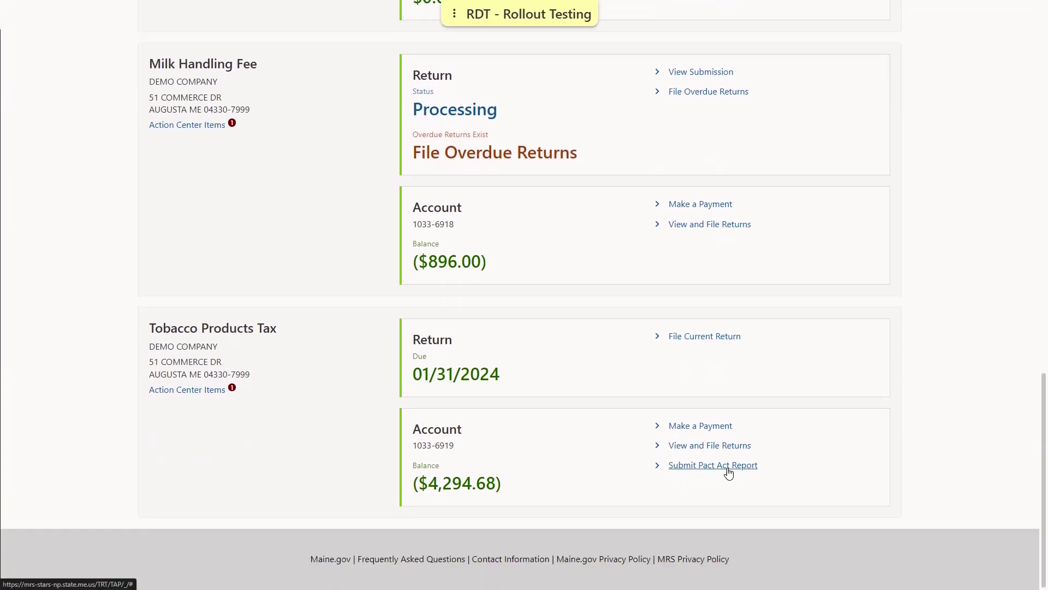
pyautogui.click(727, 465)
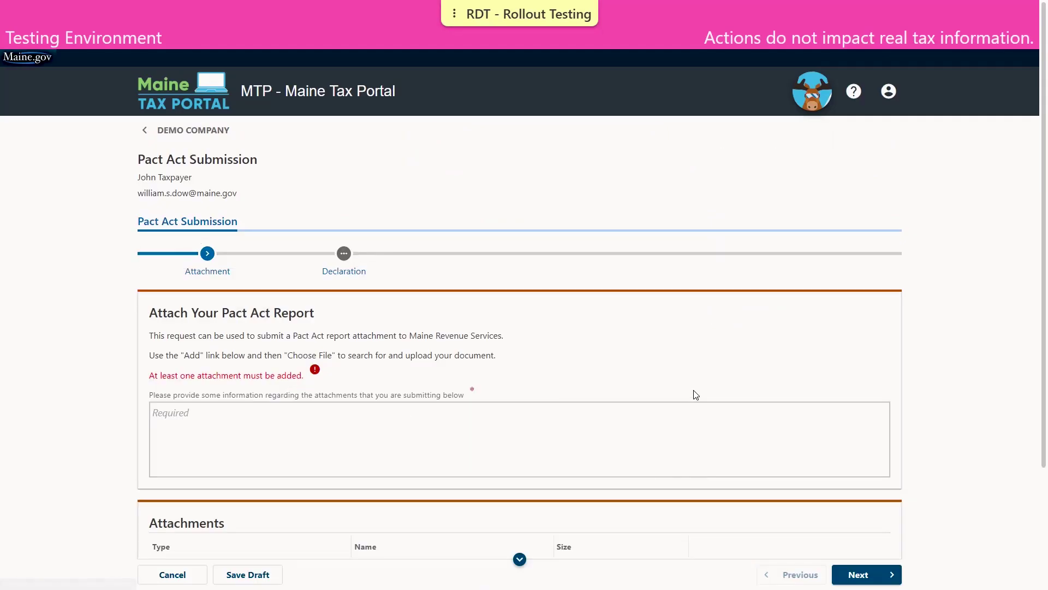
pyautogui.scroll(-3, 693, 390)
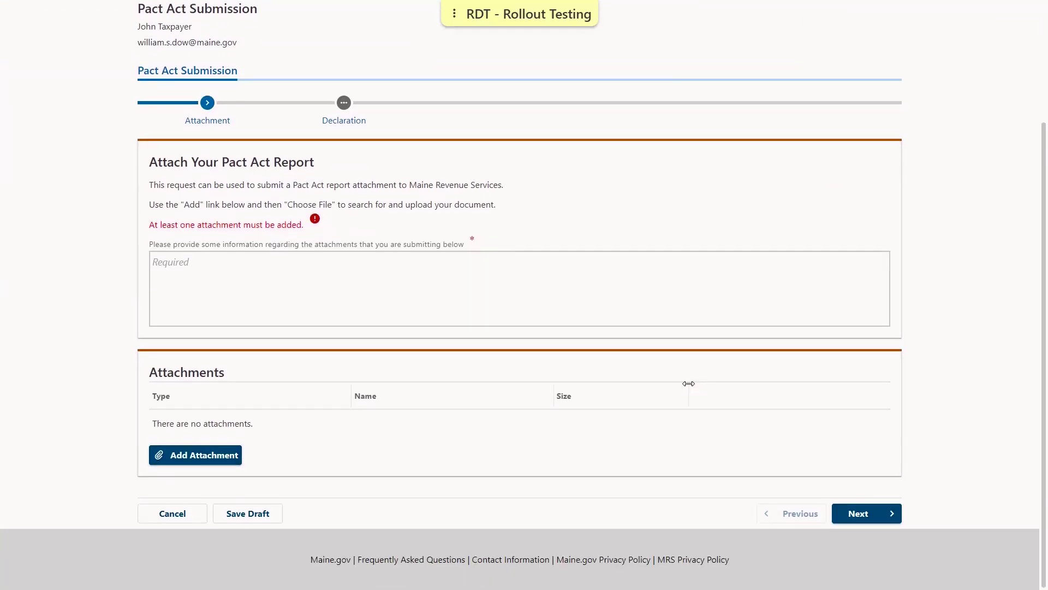